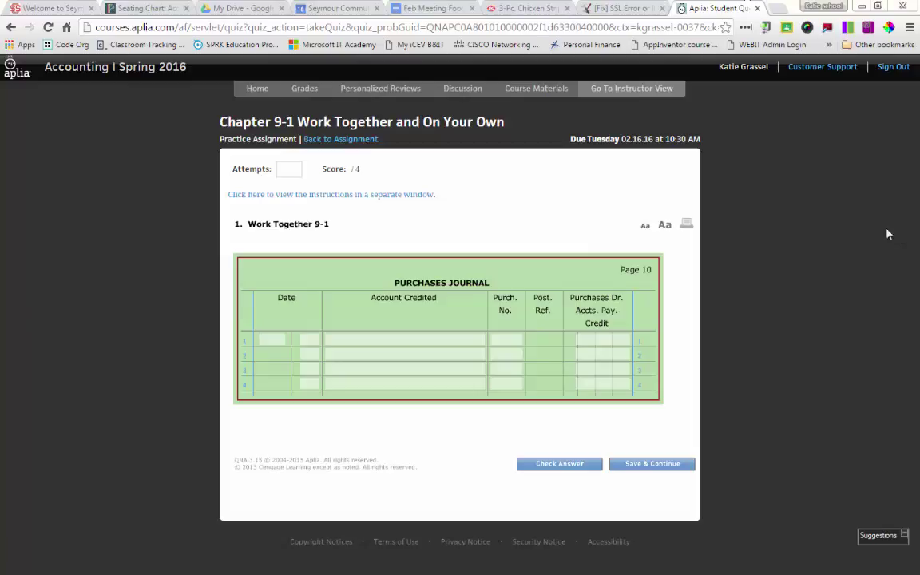
# - Open the assignment instructions in a separate window, set it aside, and date line 1 Oct 2
pyautogui.click(373, 203)
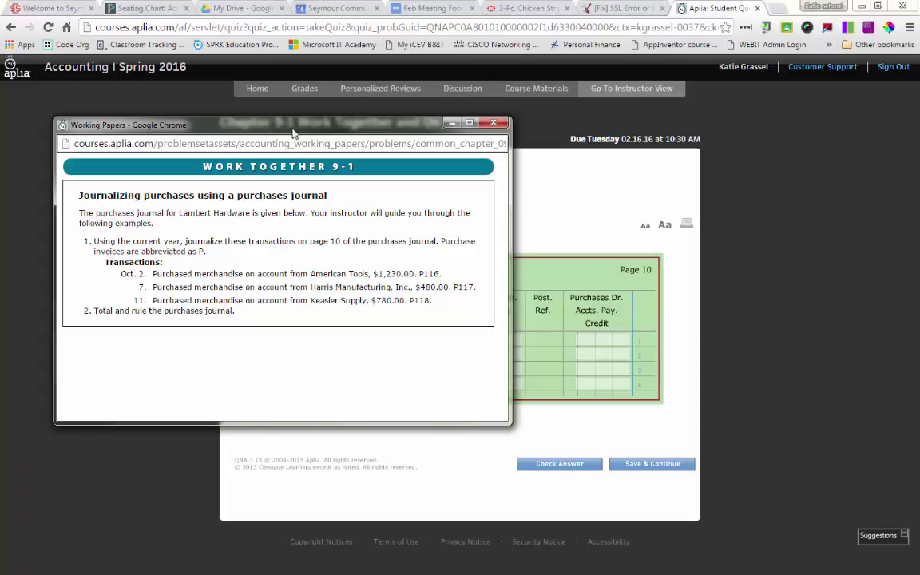
pyautogui.moveTo(293, 133); pyautogui.dragTo(0, 180)
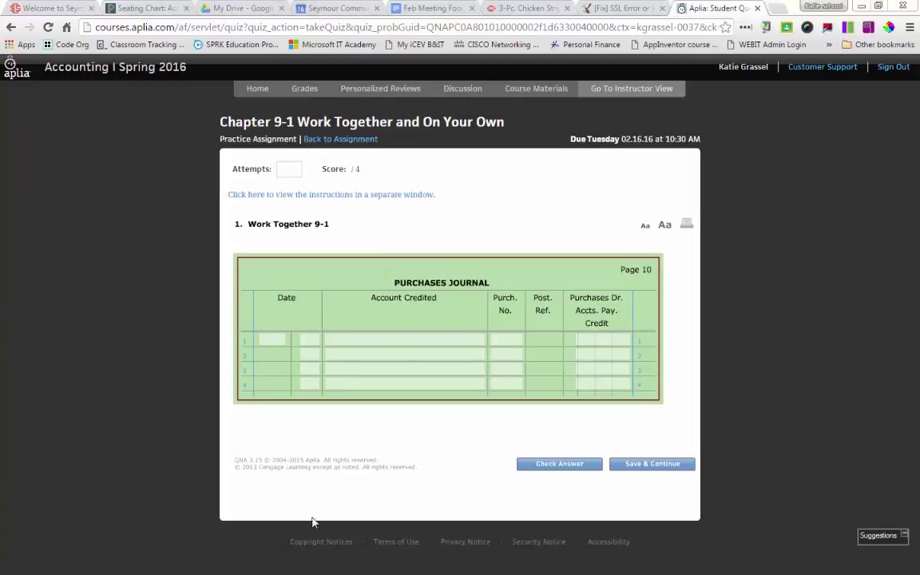
pyautogui.click(270, 340)
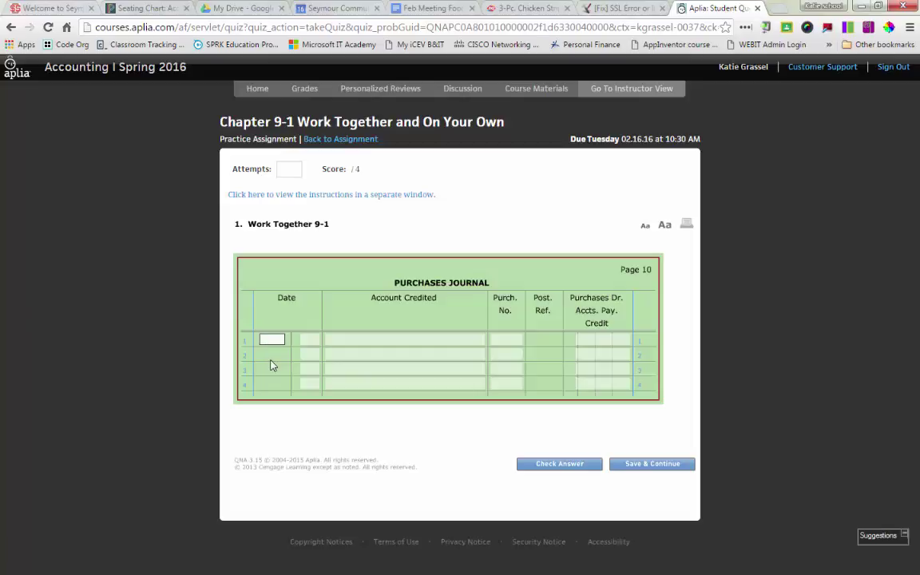
pyautogui.write('Oct')
pyautogui.click(316, 342)
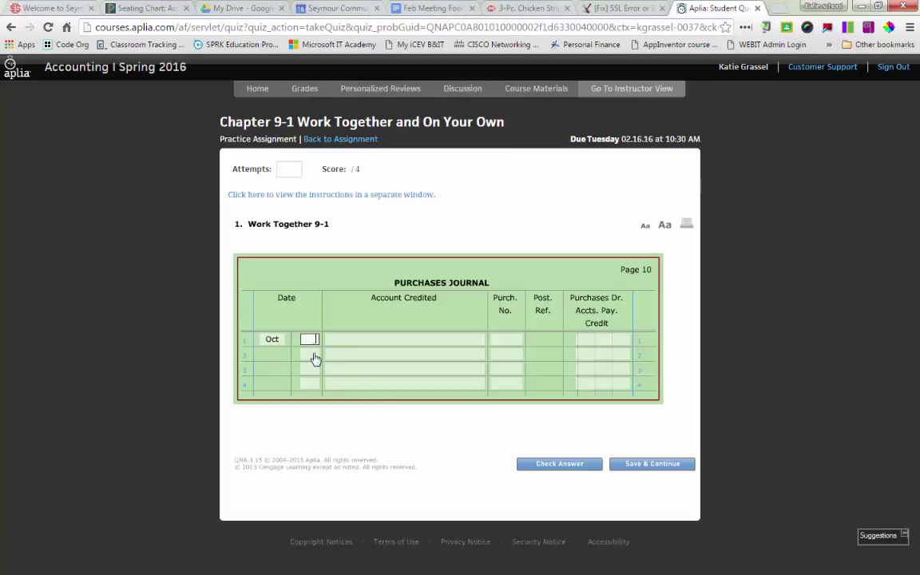
pyautogui.write('2')
# - Enter American Tools, purchase number 116, and 1,230.00 on line 1
pyautogui.press('Tab')
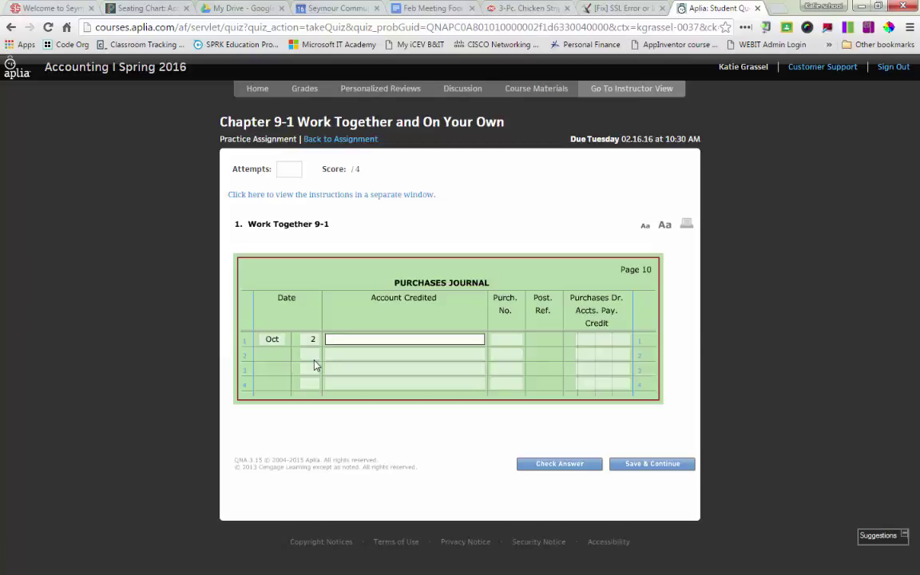
pyautogui.write('Ameri')
pyautogui.press('Tab')
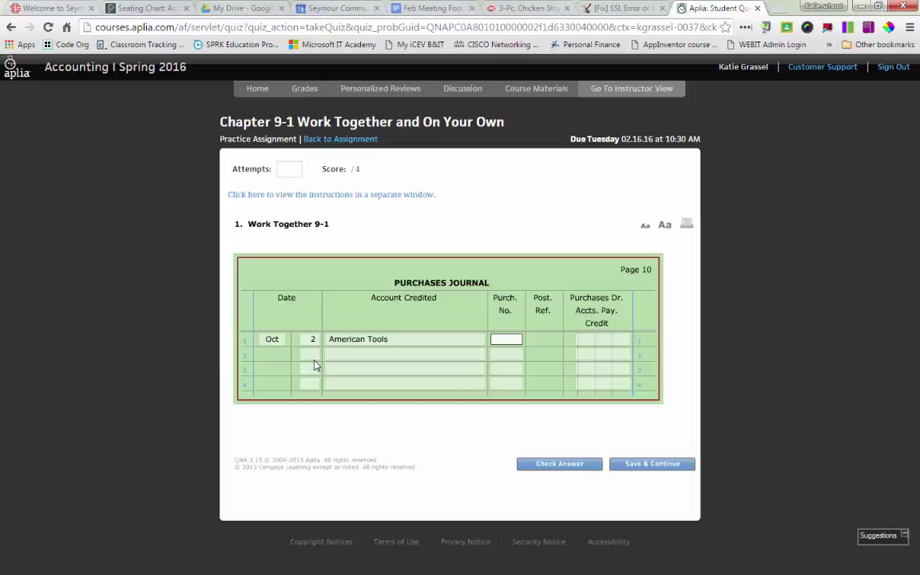
pyautogui.write('116')
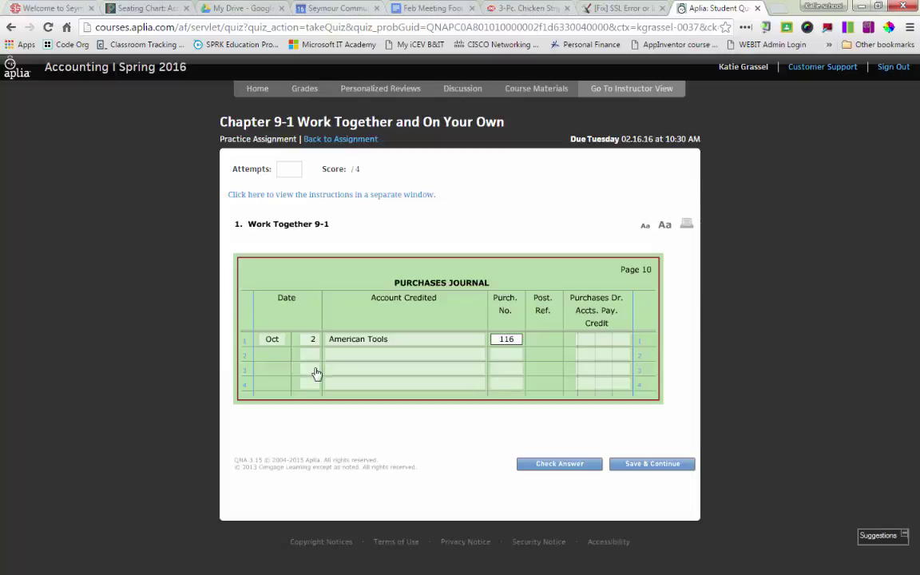
pyautogui.press('Tab')
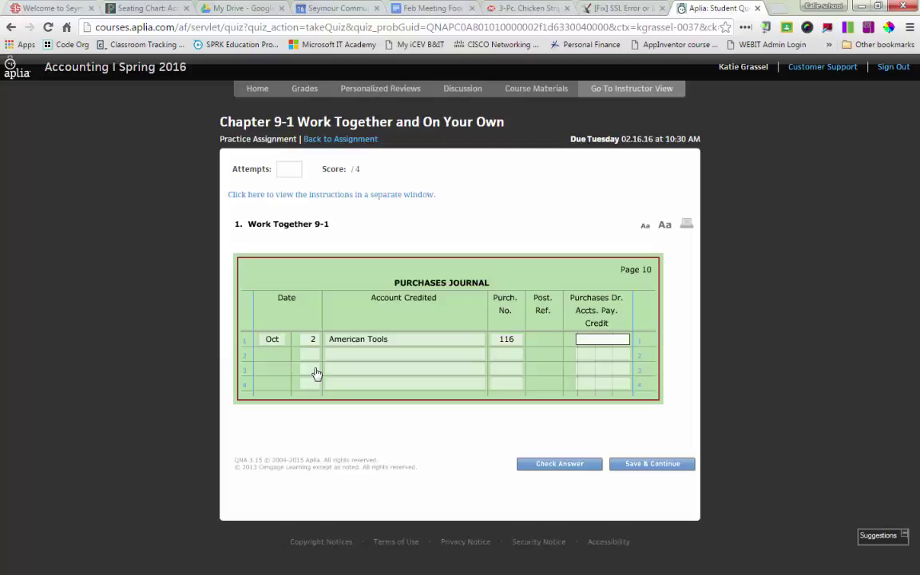
pyautogui.write('1')
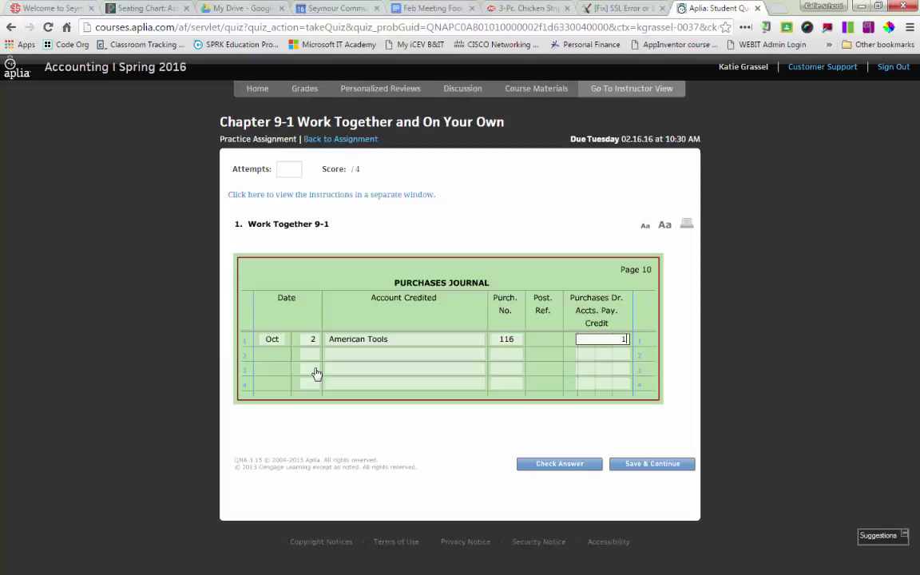
pyautogui.write(' 230')
pyautogui.press('Tab')
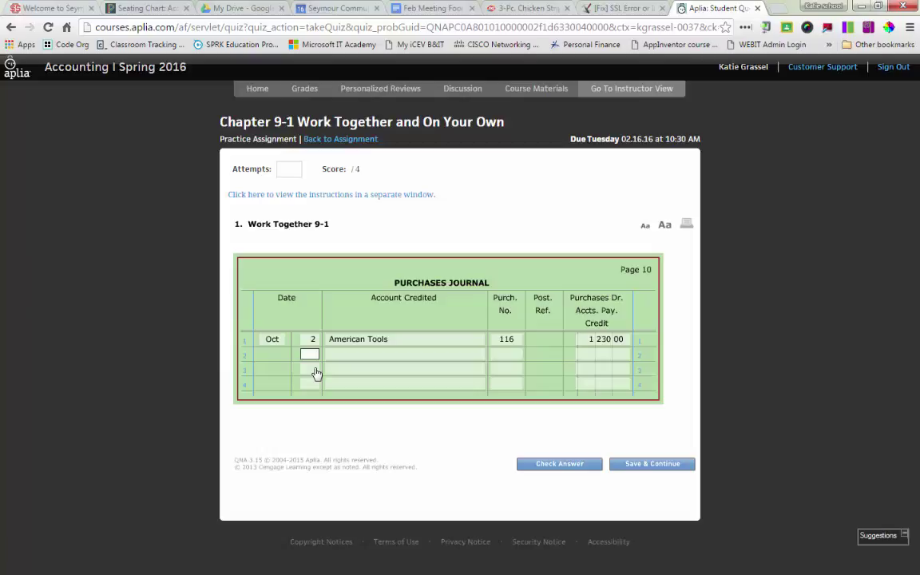
# - Record line 2: day 7, Harris Manufacturing, Inc., purchase 117, 480.00
pyautogui.write('7')
pyautogui.press('Tab')
pyautogui.write('Har')
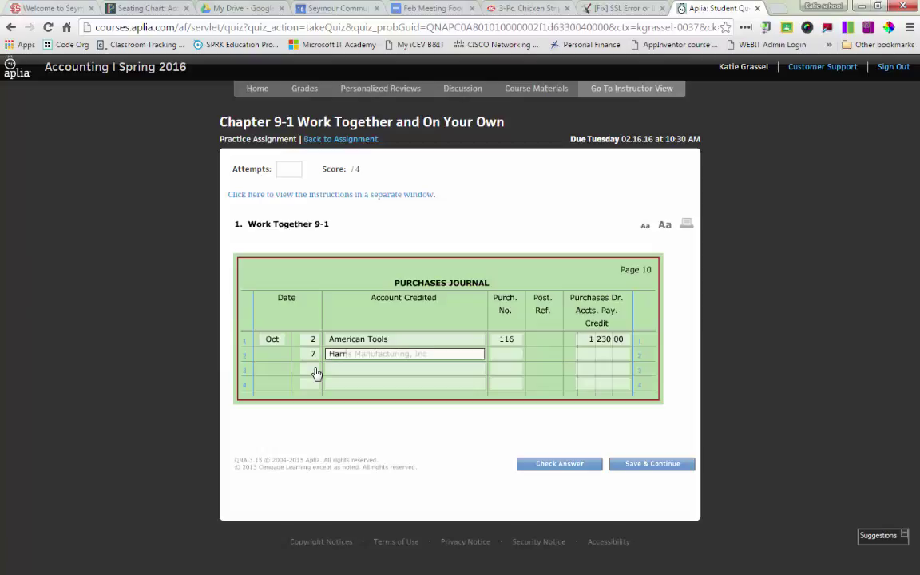
pyautogui.press('Tab')
pyautogui.write('117')
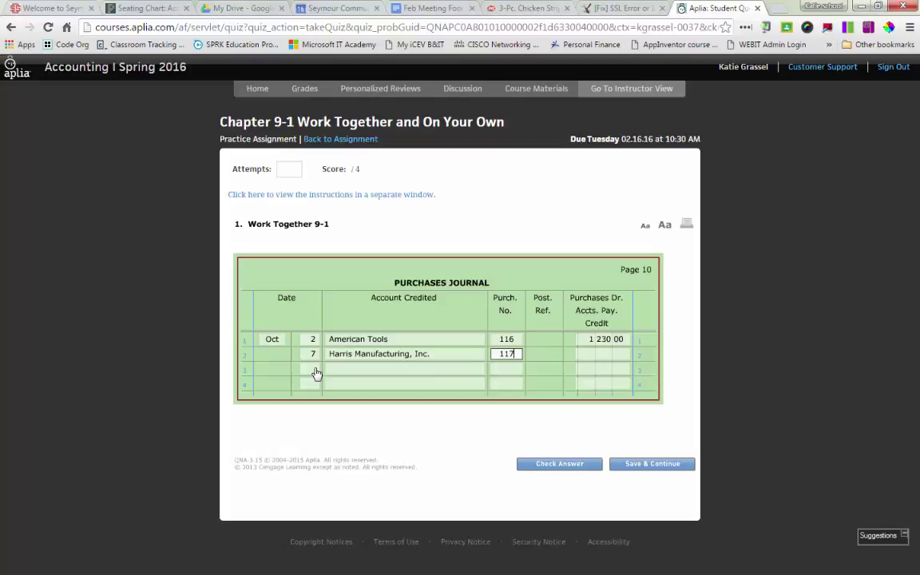
pyautogui.press('Tab')
pyautogui.write('480')
# - Record line 3: Oct 11, Keasler Supply, purchase 118, 780.00
pyautogui.click(316, 373)
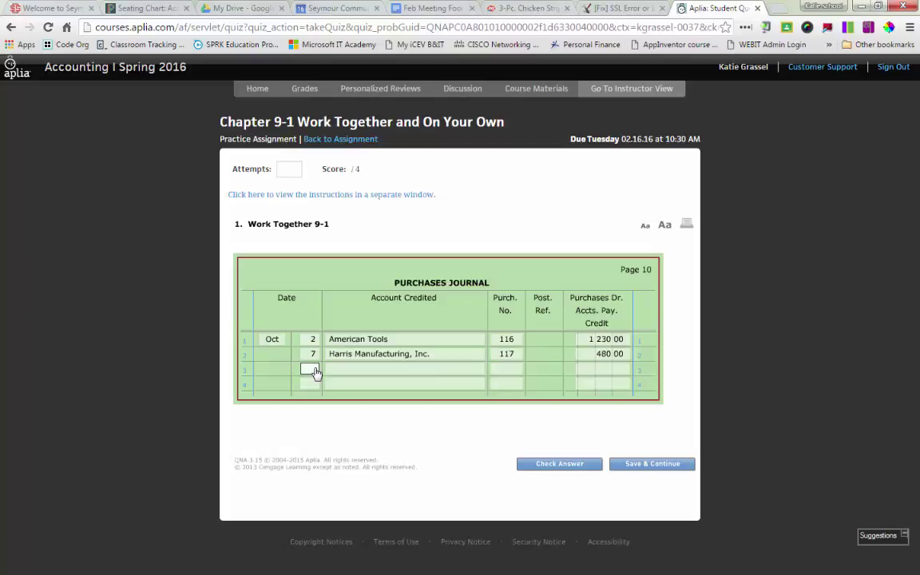
pyautogui.write('11')
pyautogui.press('Tab')
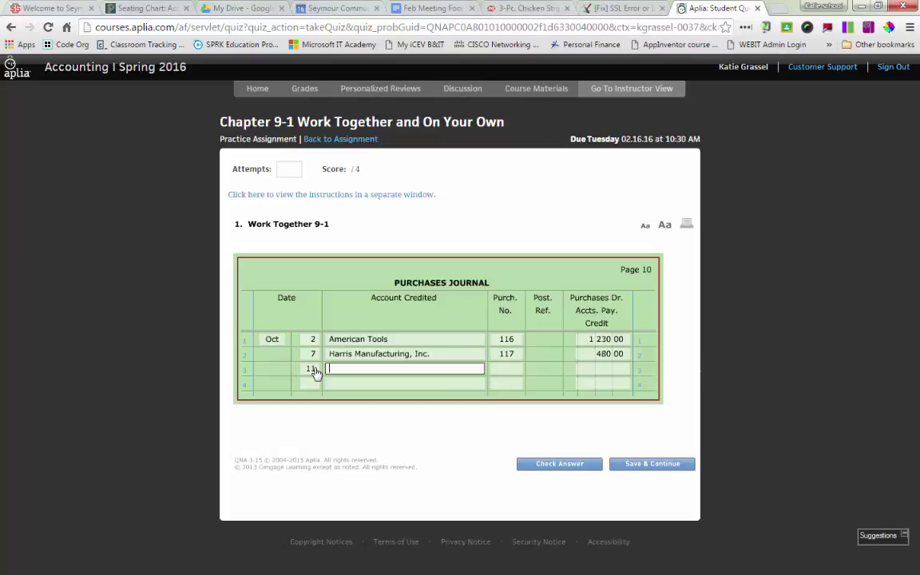
pyautogui.write('Keasler')
pyautogui.press('Tab')
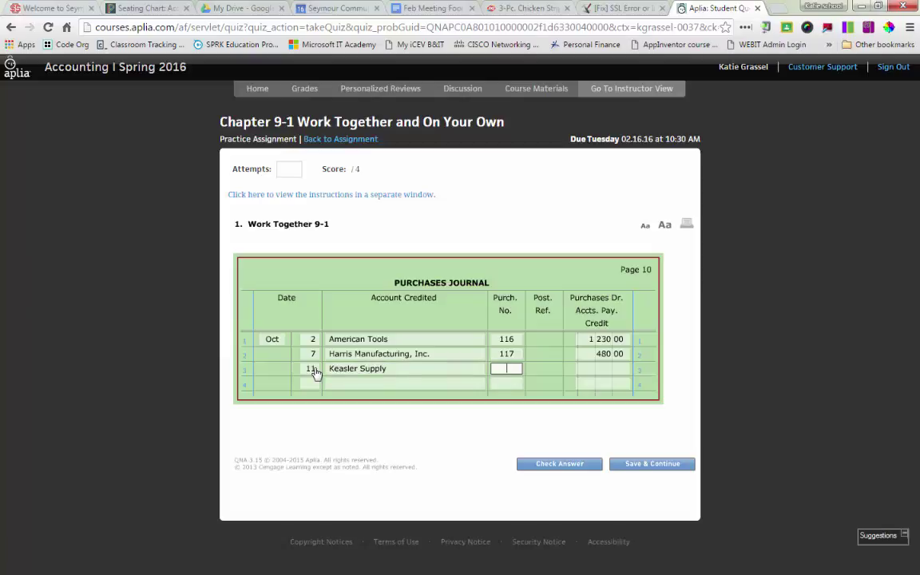
pyautogui.write('118')
pyautogui.press('Tab')
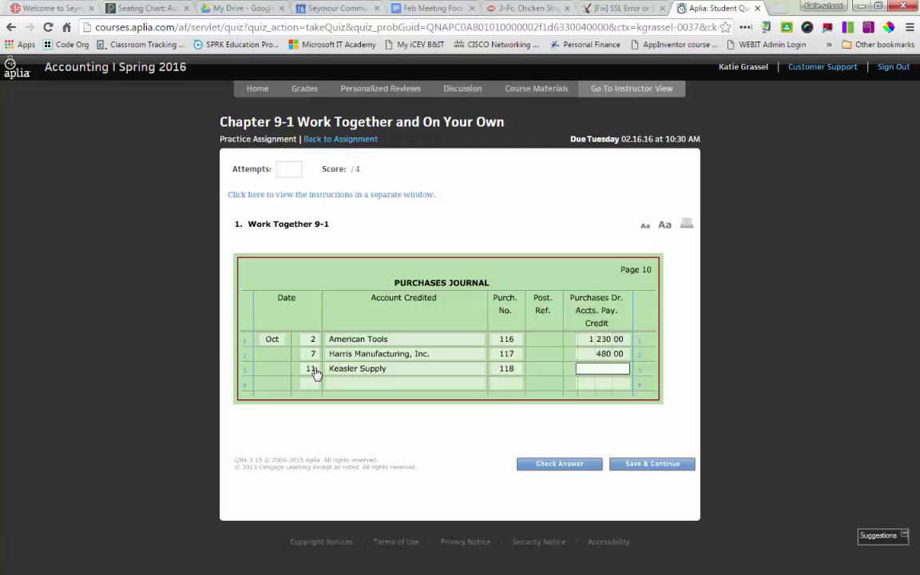
pyautogui.write('780')
pyautogui.press('Tab')
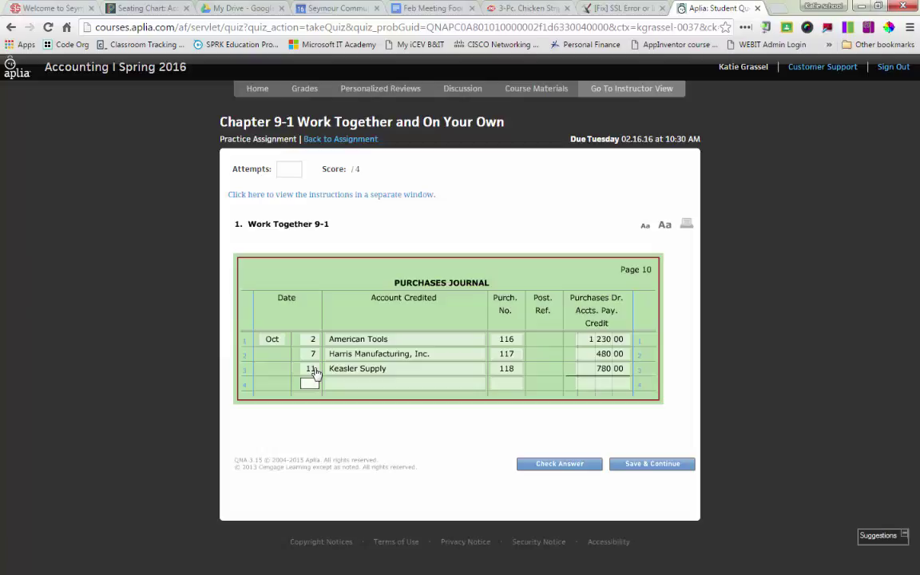
# - Enter line 4 as 31, Total, 2,490.00 with its double rule, then Check Answer
pyautogui.write('31')
pyautogui.press('Tab')
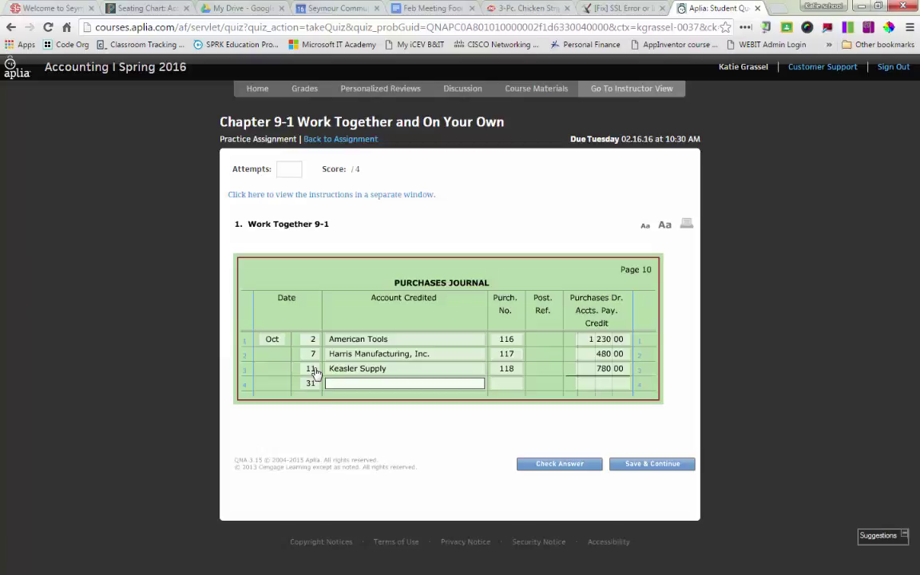
pyautogui.write('Total')
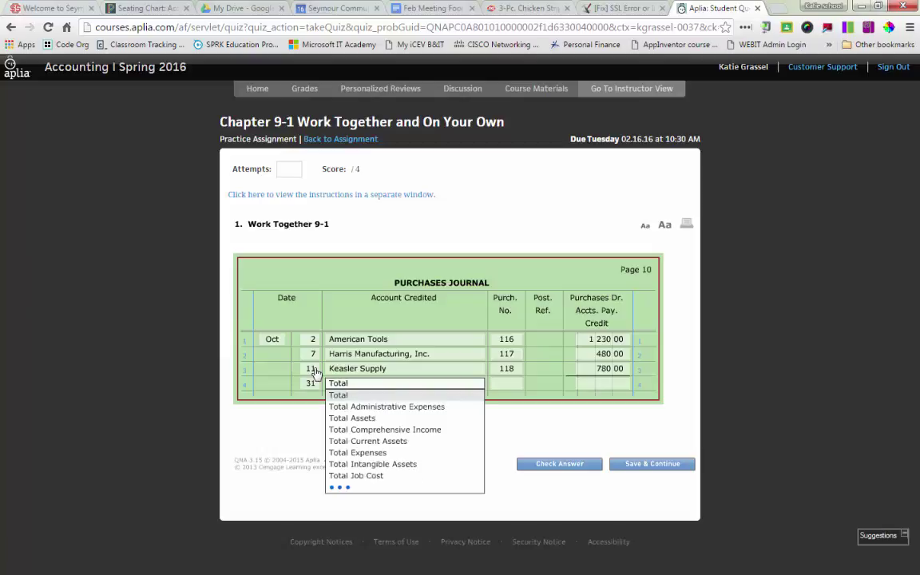
pyautogui.press('Tab')
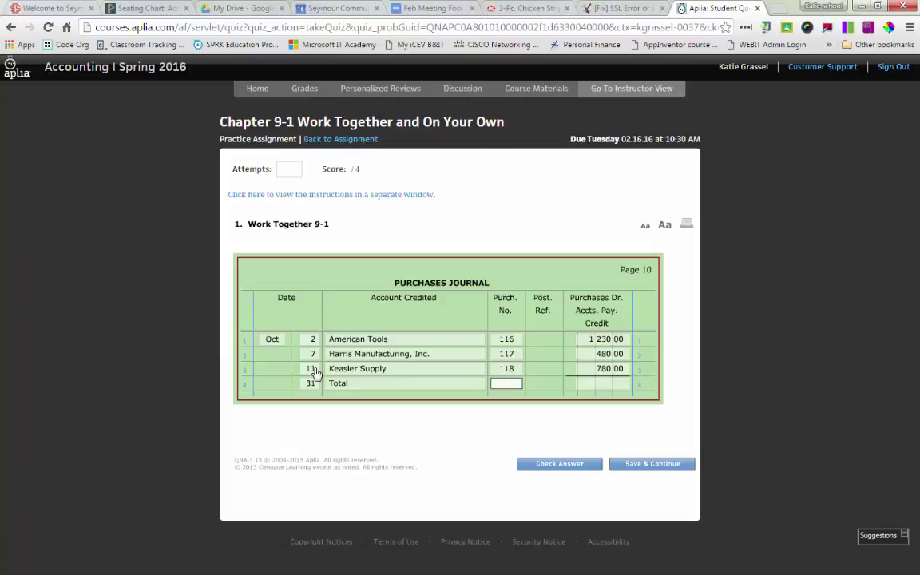
pyautogui.press('Tab')
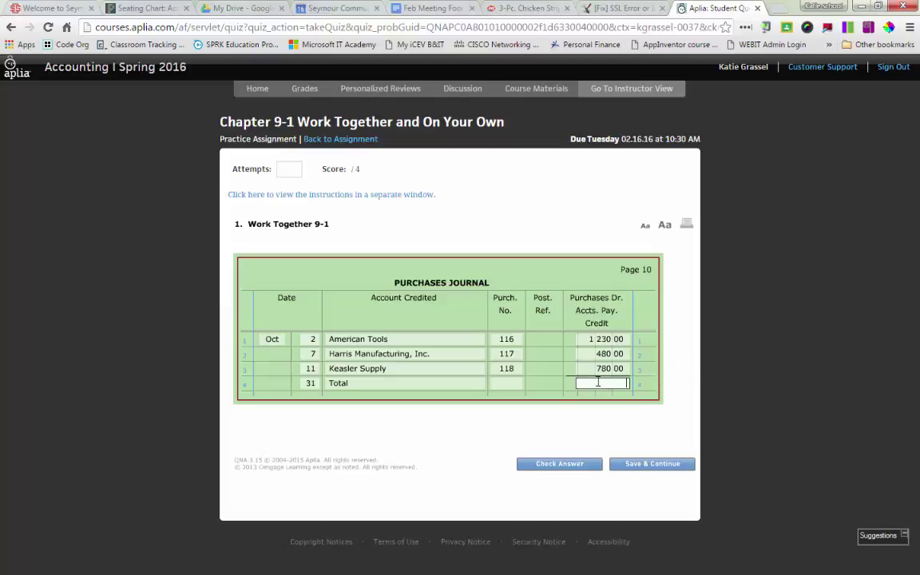
pyautogui.write('2490')
pyautogui.press('Tab')
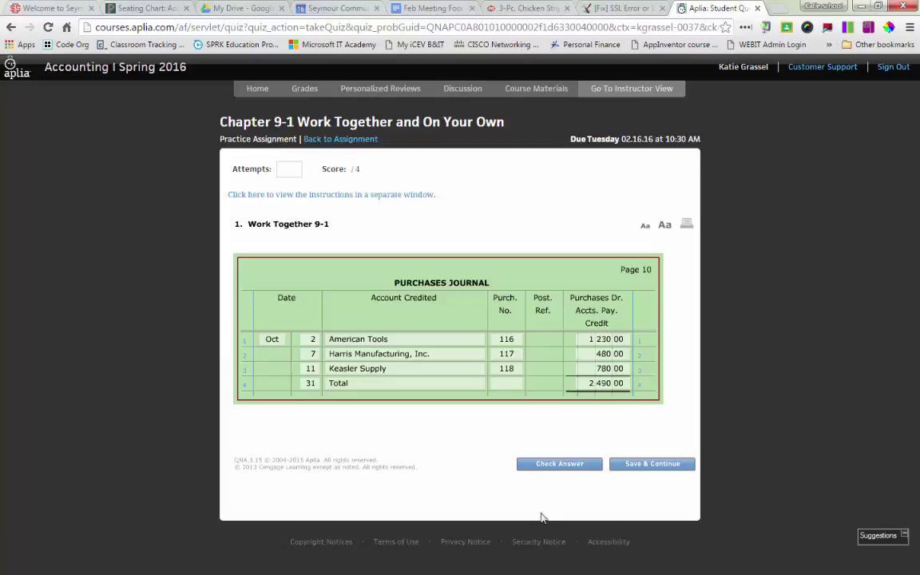
pyautogui.click(559, 466)
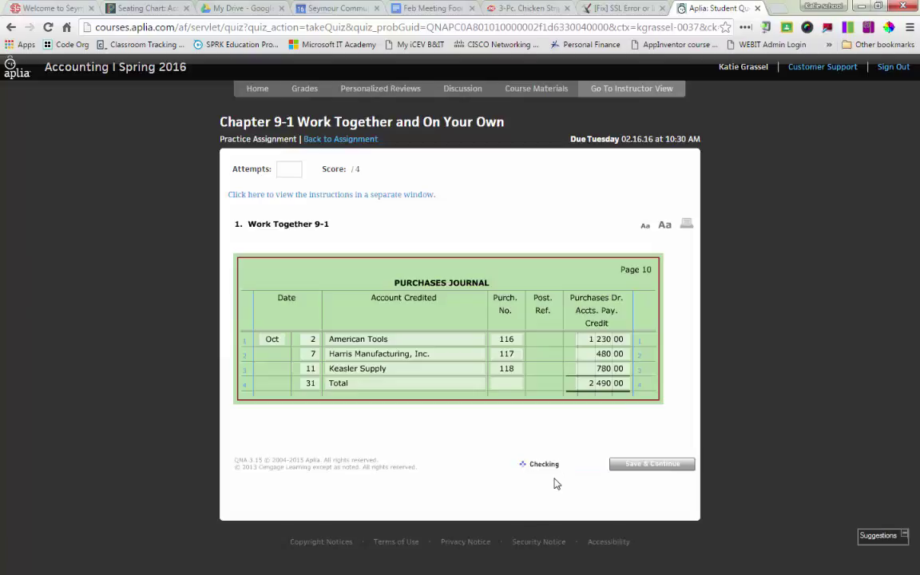